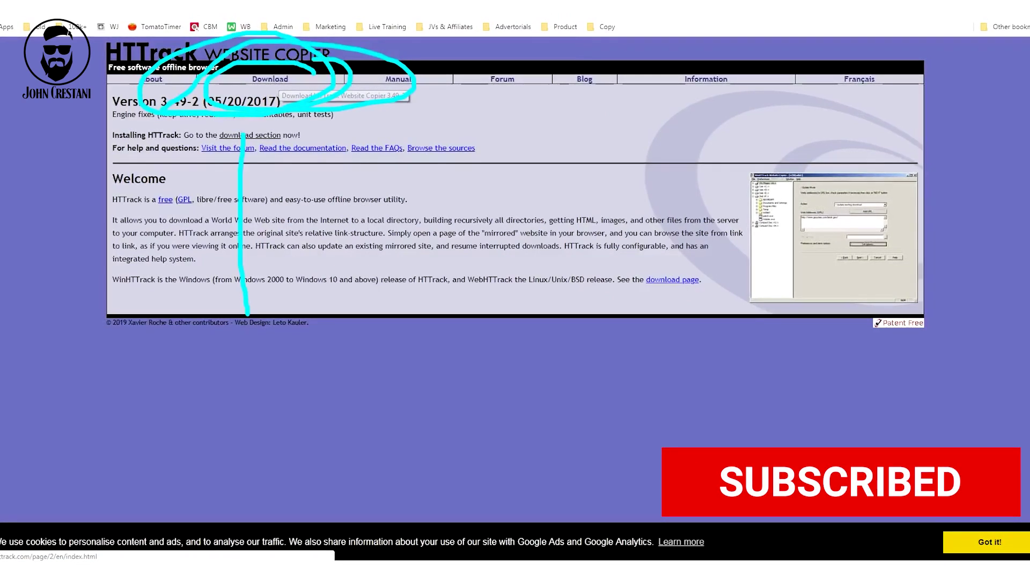
# Open HTTrack's download page, and open and read through the SiteSucker for macOS page from the search results
pyautogui.click(271, 80)
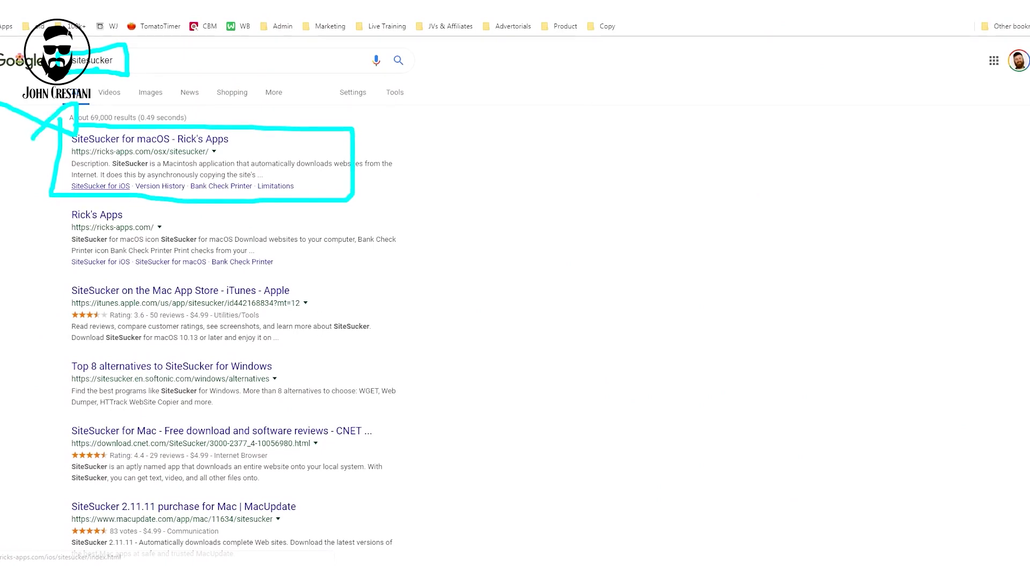
pyautogui.click(155, 140)
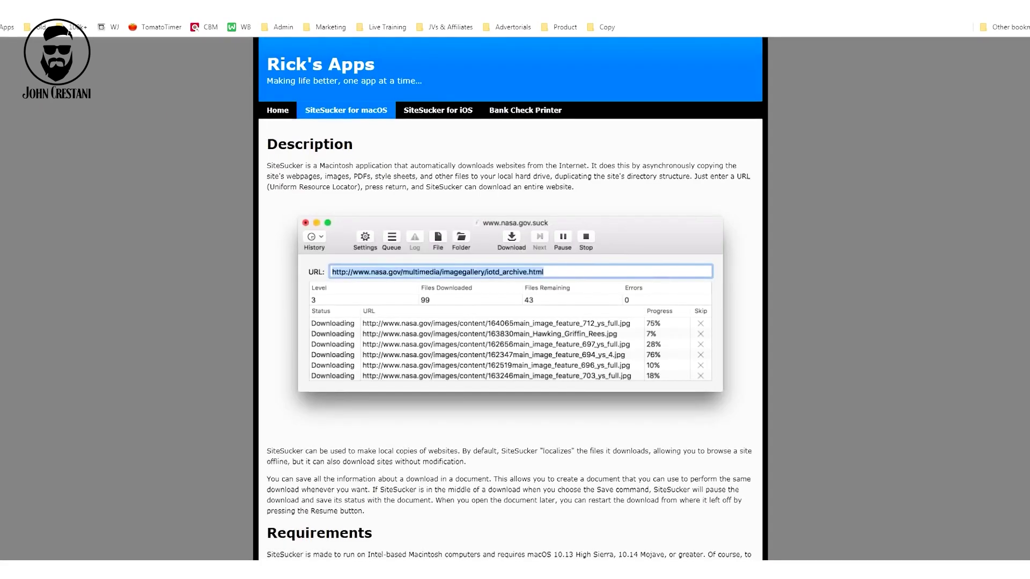
pyautogui.scroll(-4, 510, 298)
pyautogui.scroll(-6, 510, 297)
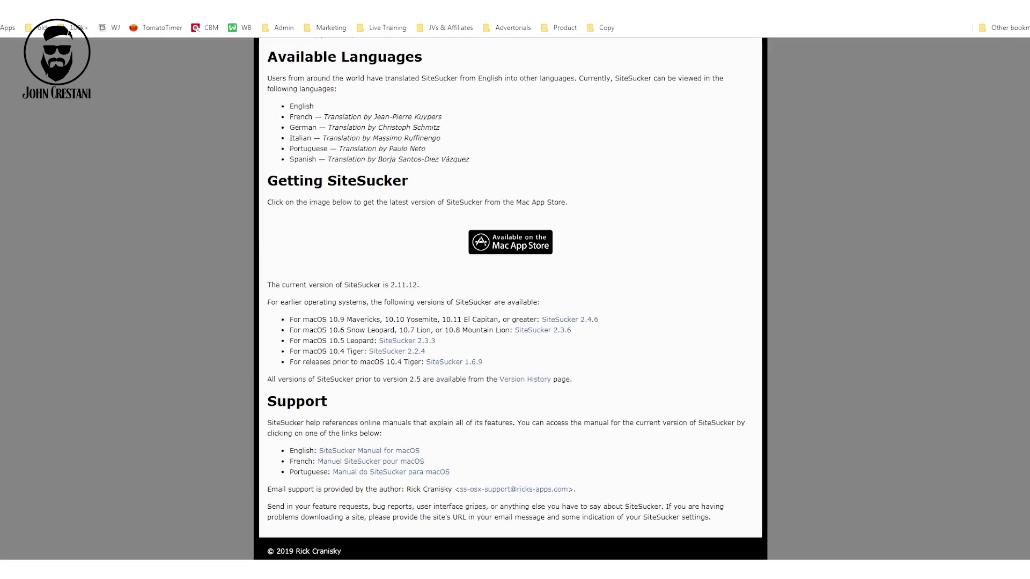
pyautogui.scroll(9, 509, 297)
pyautogui.moveTo(346, 110)
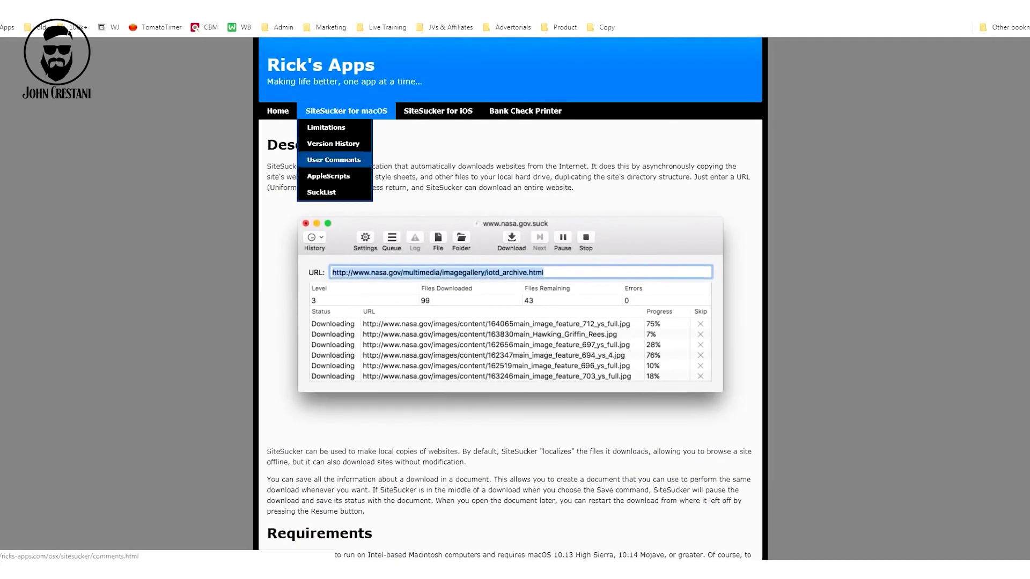
pyautogui.scroll(-6, 510, 297)
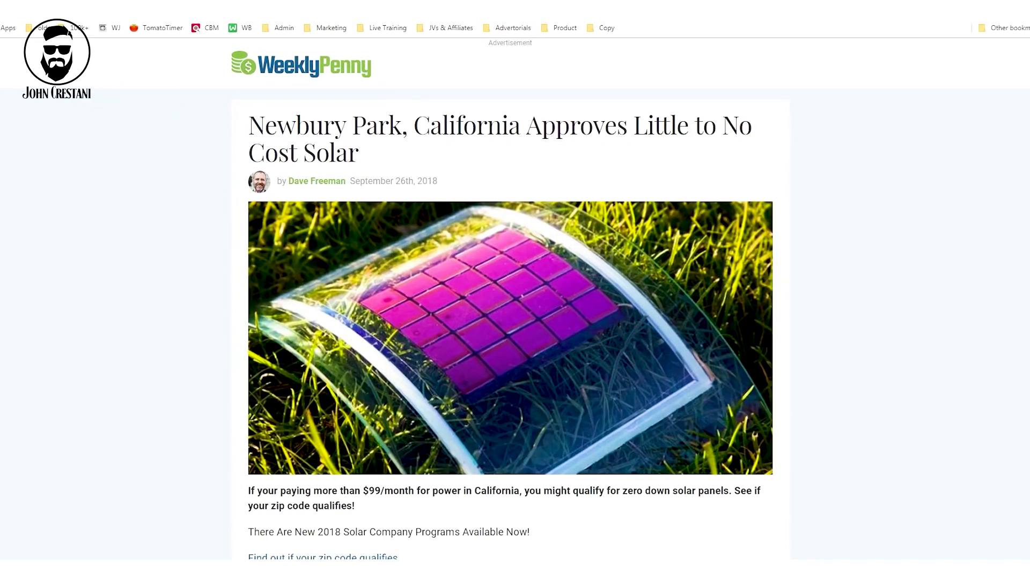
# Review the WeeklyPenny solar article down to its state map and follow its Learn More link to the offer page
pyautogui.scroll(-20, 509, 301)
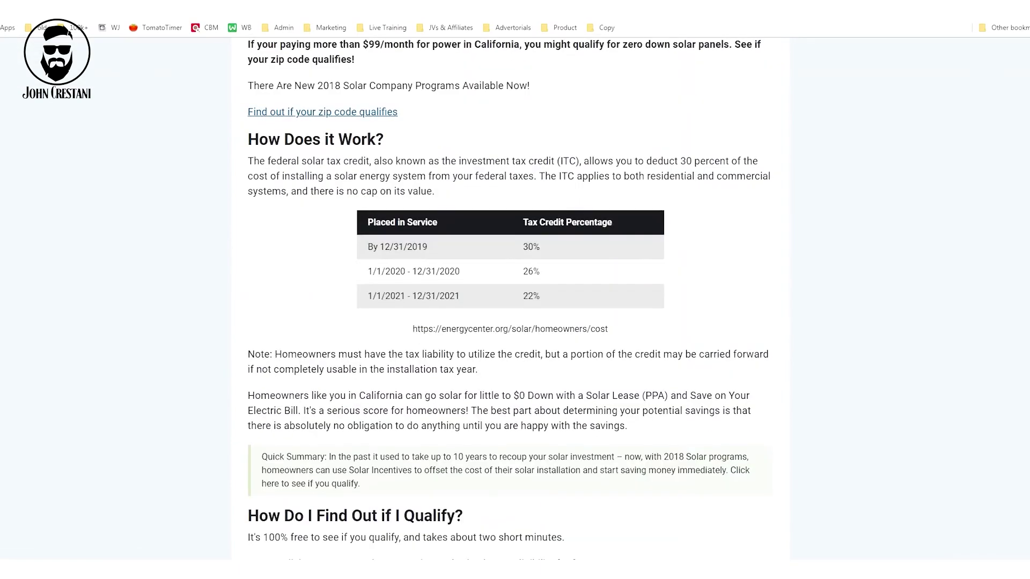
pyautogui.scroll(2, 509, 300)
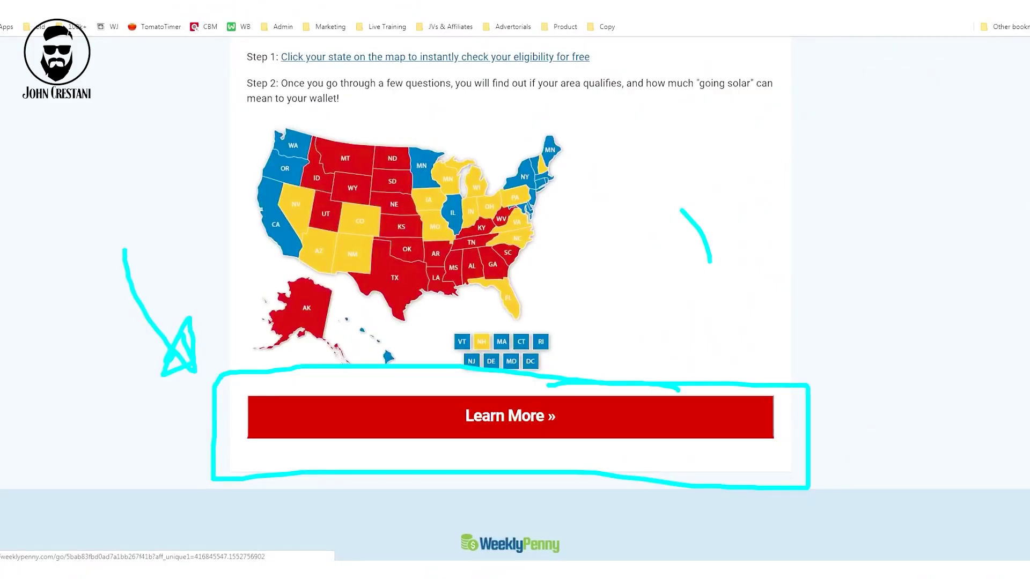
pyautogui.moveTo(710, 261); pyautogui.dragTo(655, 382)
pyautogui.moveTo(670, 330); pyautogui.dragTo(656, 381)
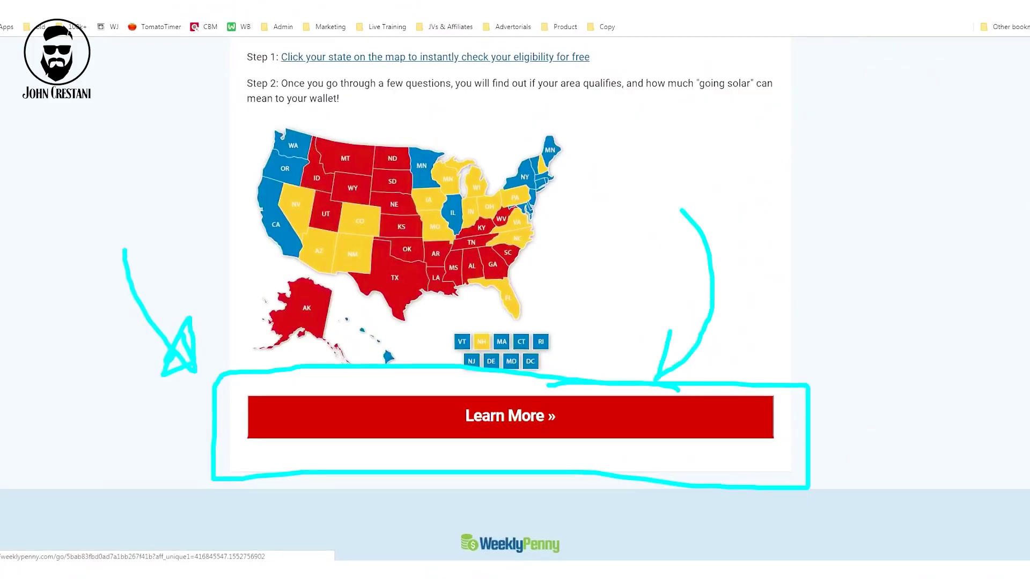
pyautogui.press('Escape')
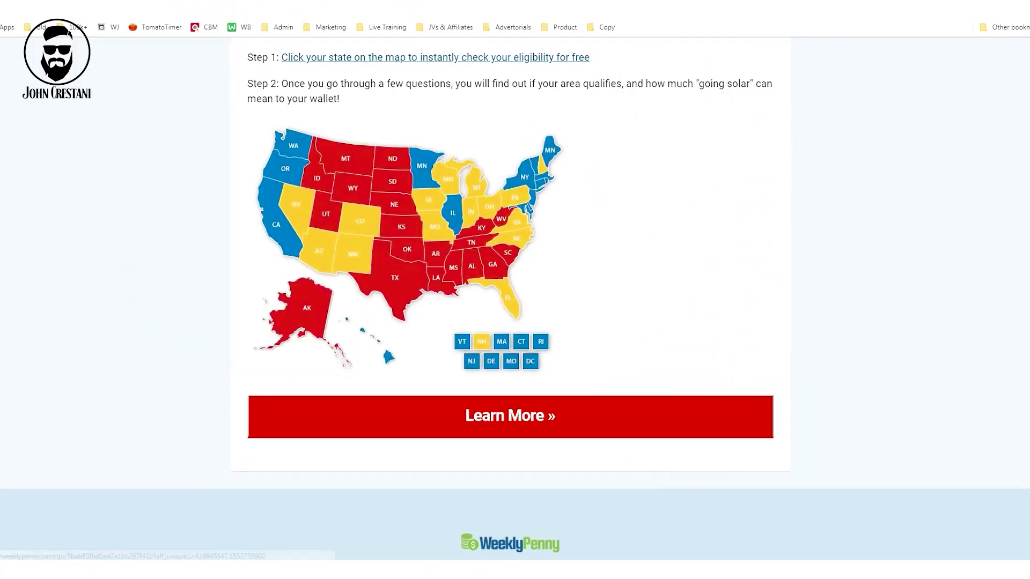
pyautogui.click(510, 416)
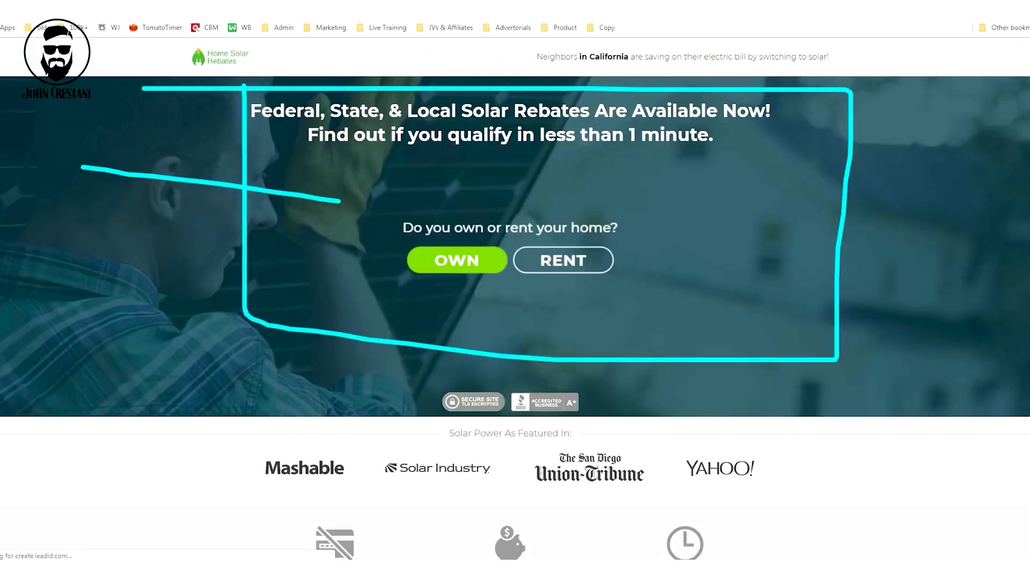
pyautogui.press('Escape')
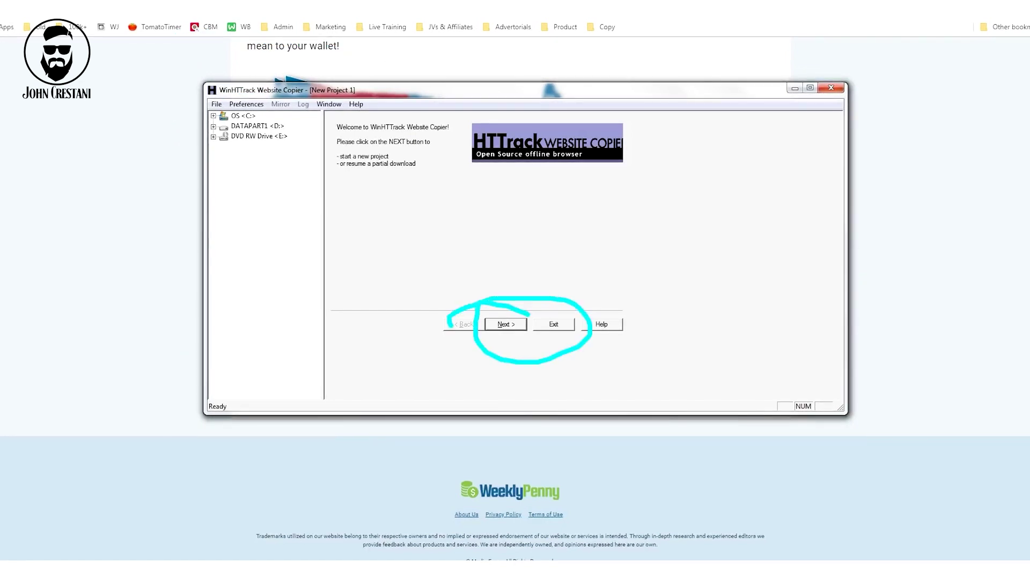
# In WinHTTrack, start a new project named "WeeklyPenny, Solar Lander" in the category Solar
pyautogui.press('Return')
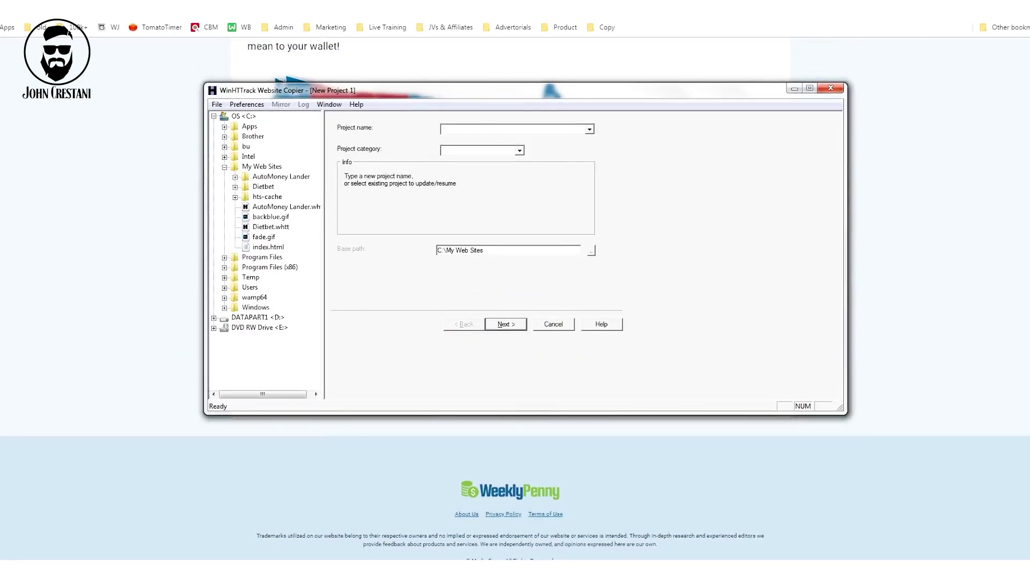
pyautogui.write('Weekly')
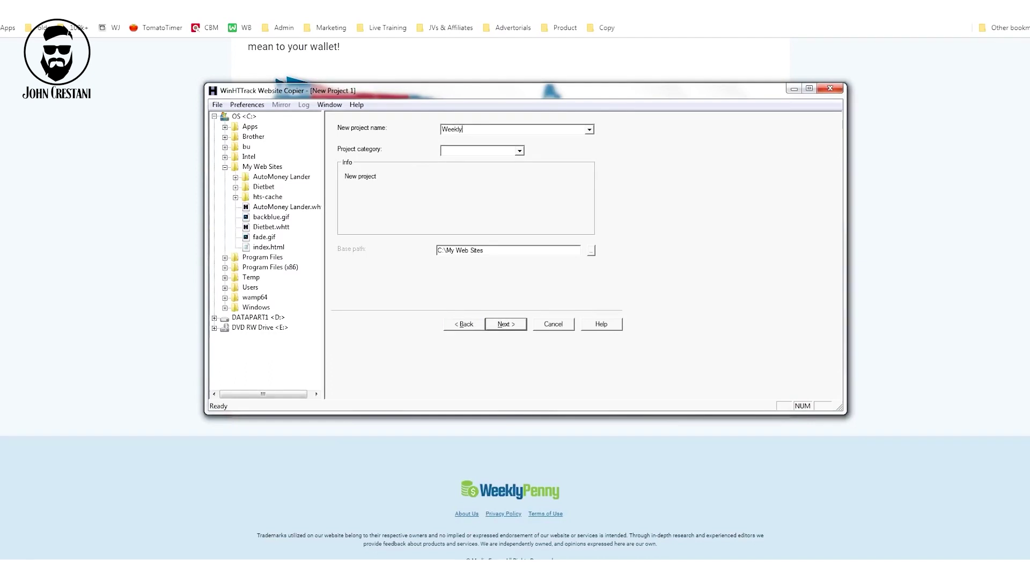
pyautogui.write('Penny, ')
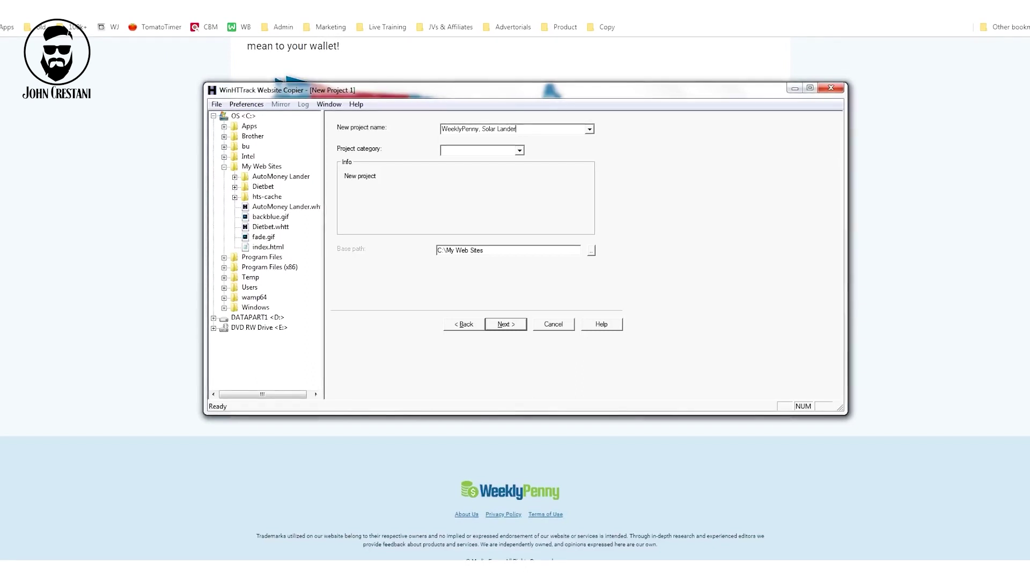
pyautogui.write('Solar')
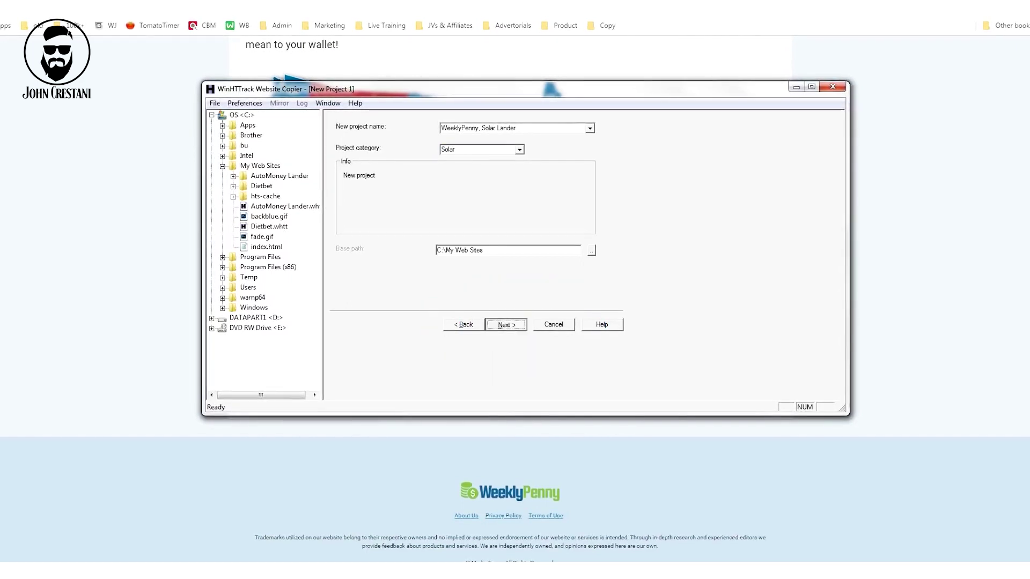
pyautogui.press('Return')
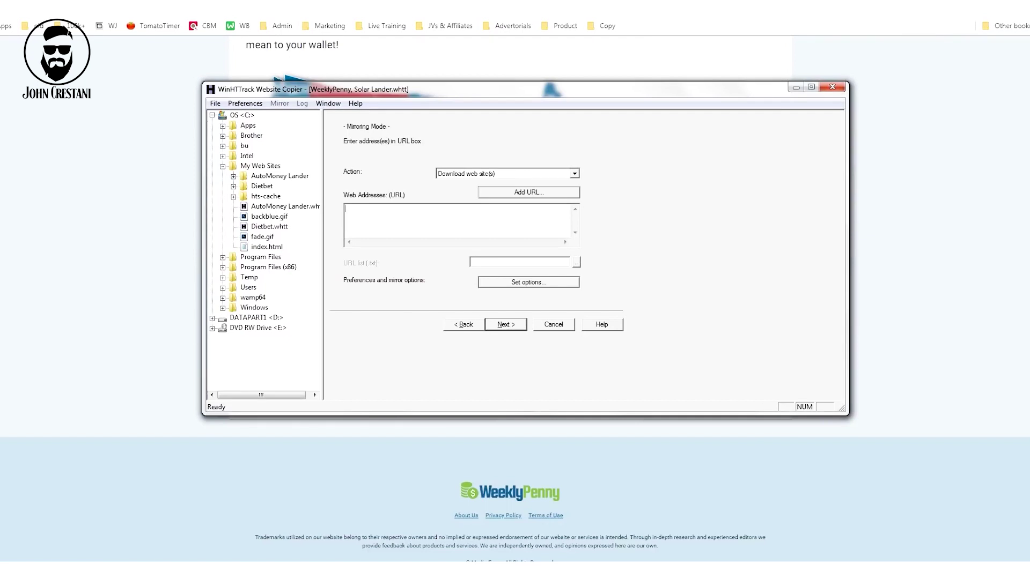
pyautogui.rightClick(390, 219)
pyautogui.click(413, 266)
pyautogui.moveTo(525, 209); pyautogui.dragTo(406, 208)
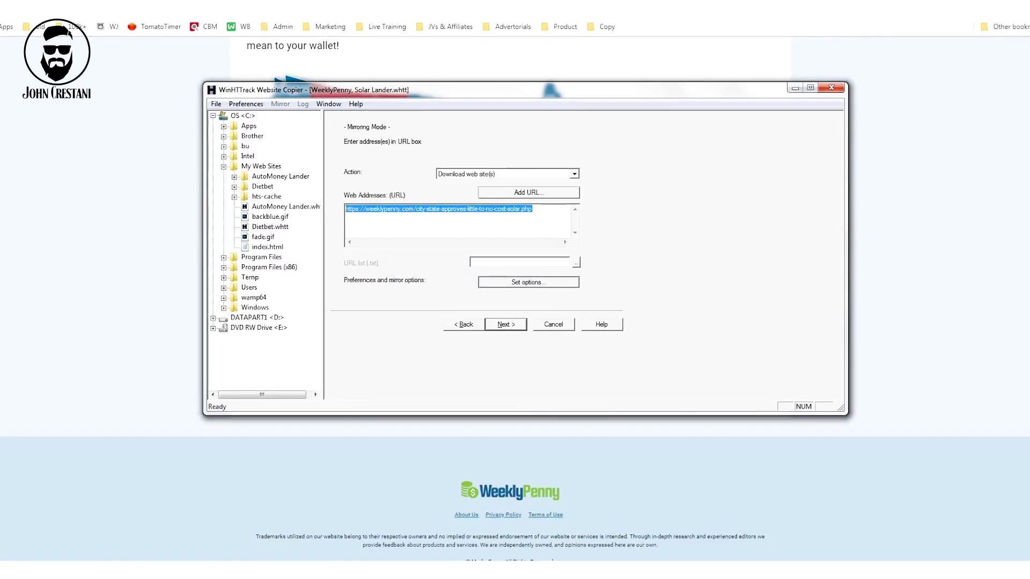
pyautogui.click(346, 208)
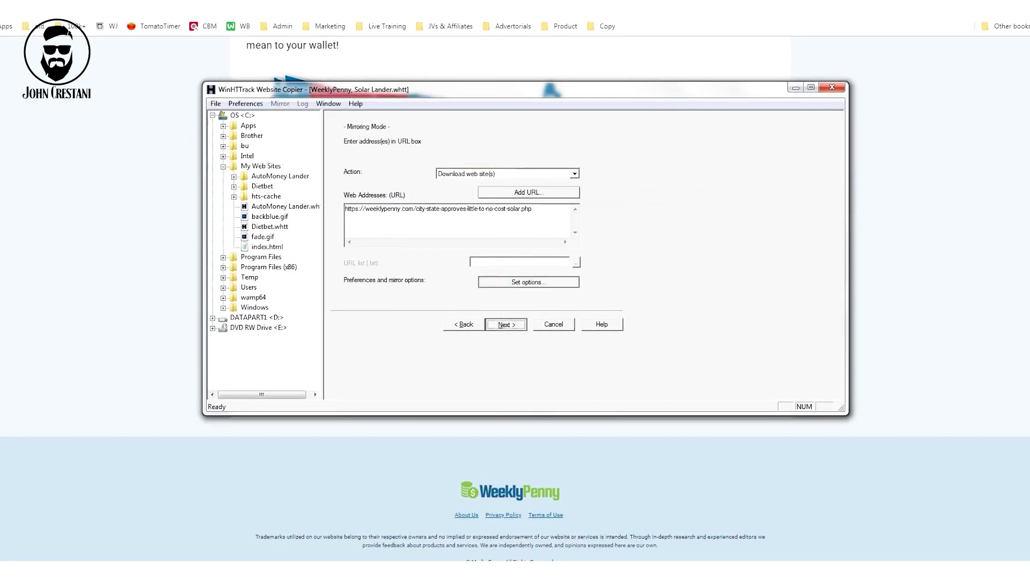
# Run the site download without a remote access connection and finish the completed mirroring project
pyautogui.press('Return')
pyautogui.click(506, 324)
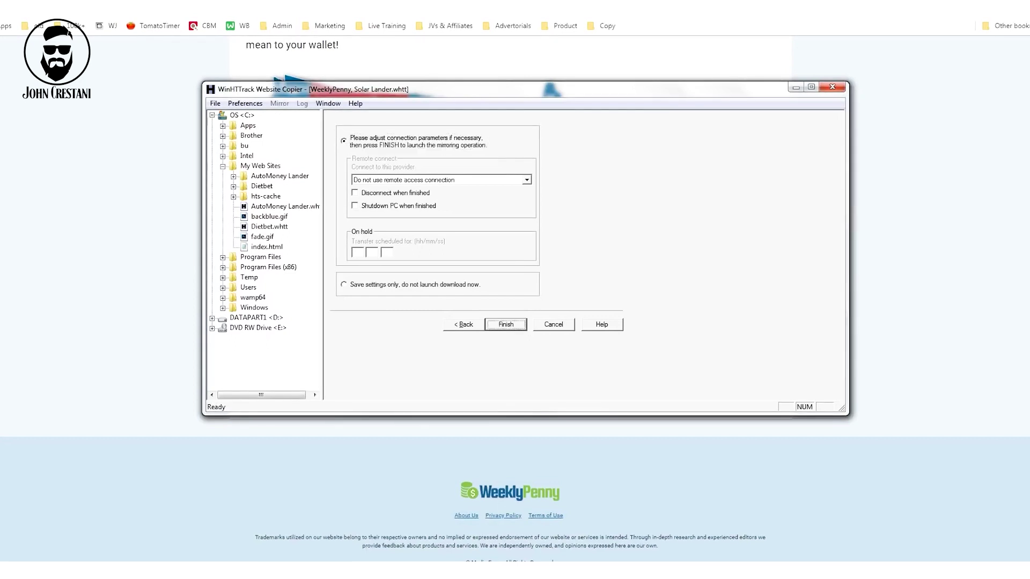
pyautogui.press('Return')
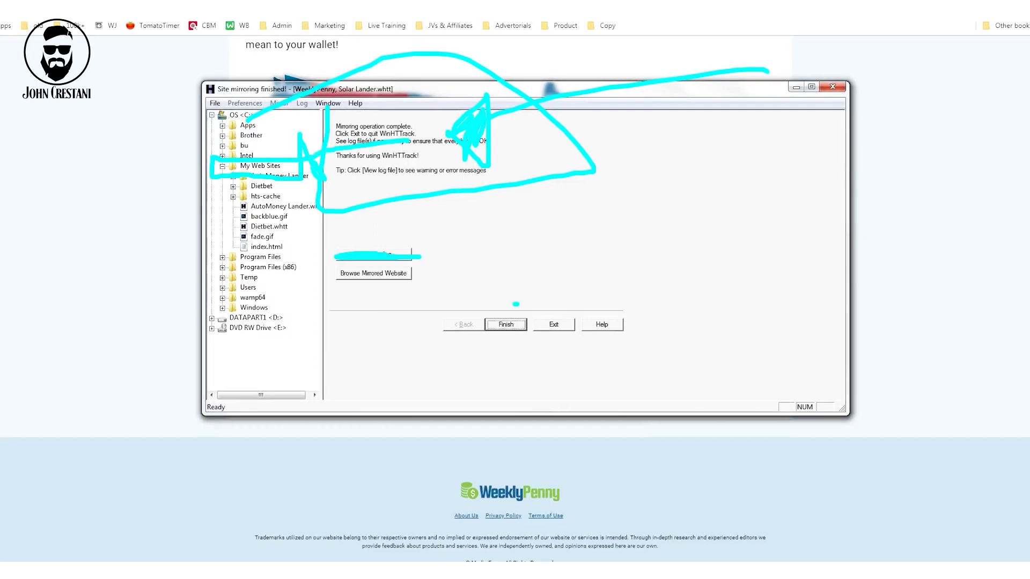
pyautogui.moveTo(516, 304)
pyautogui.mouseDown()
pyautogui.moveTo(449, 314)
pyautogui.moveTo(482, 304)
pyautogui.moveTo(432, 324)
pyautogui.mouseUp()
pyautogui.moveTo(589, 413); pyautogui.dragTo(556, 369)
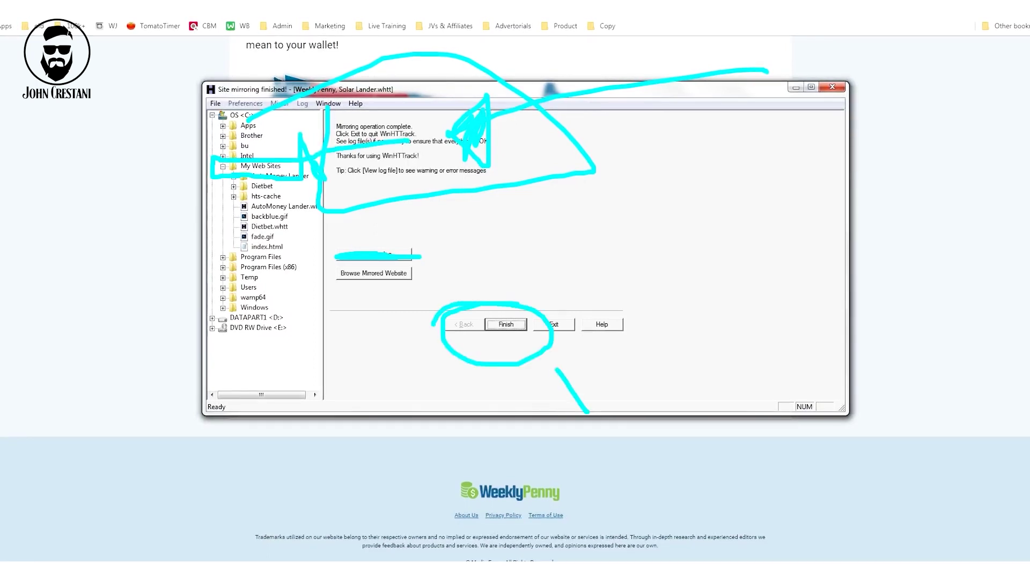
pyautogui.press('Escape')
pyautogui.press('Return')
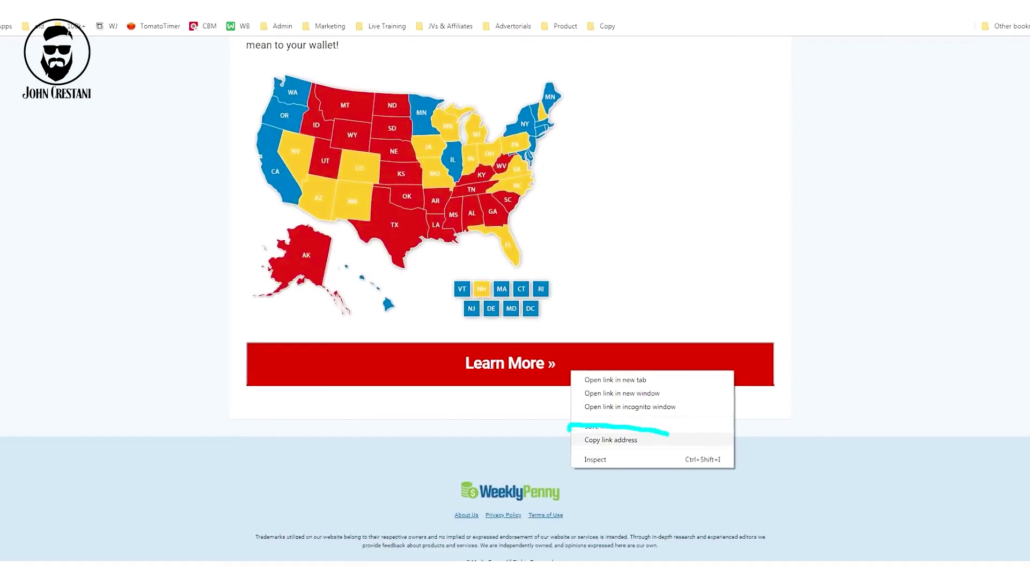
# In the browser, copy the link address of the article's Learn More button and paste it as the address to visit
pyautogui.click(611, 439)
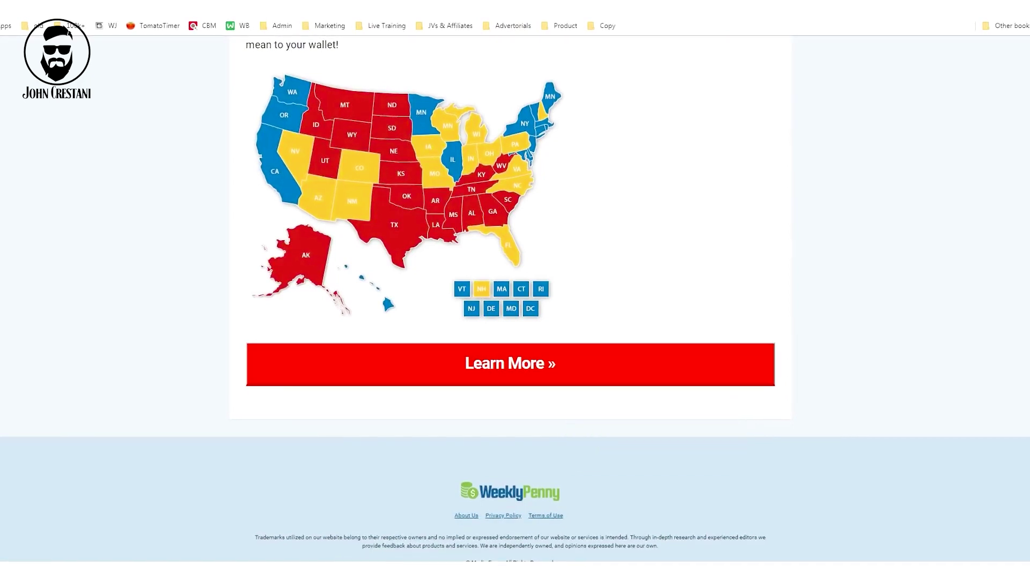
pyautogui.rightClick(593, 367)
pyautogui.click(617, 437)
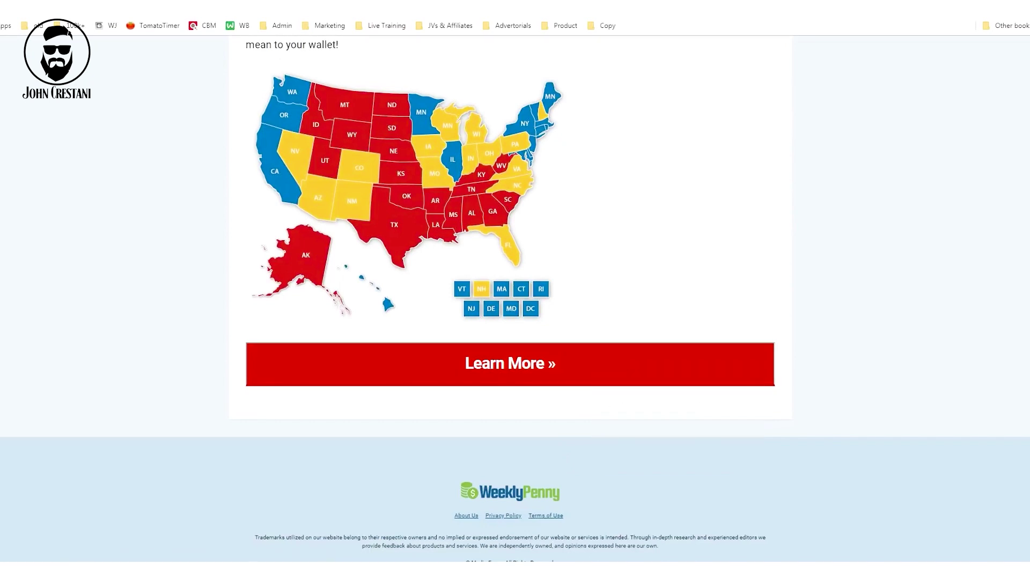
pyautogui.hotkey('ctrl', 'l')
pyautogui.hotkey('ctrl', 'v')
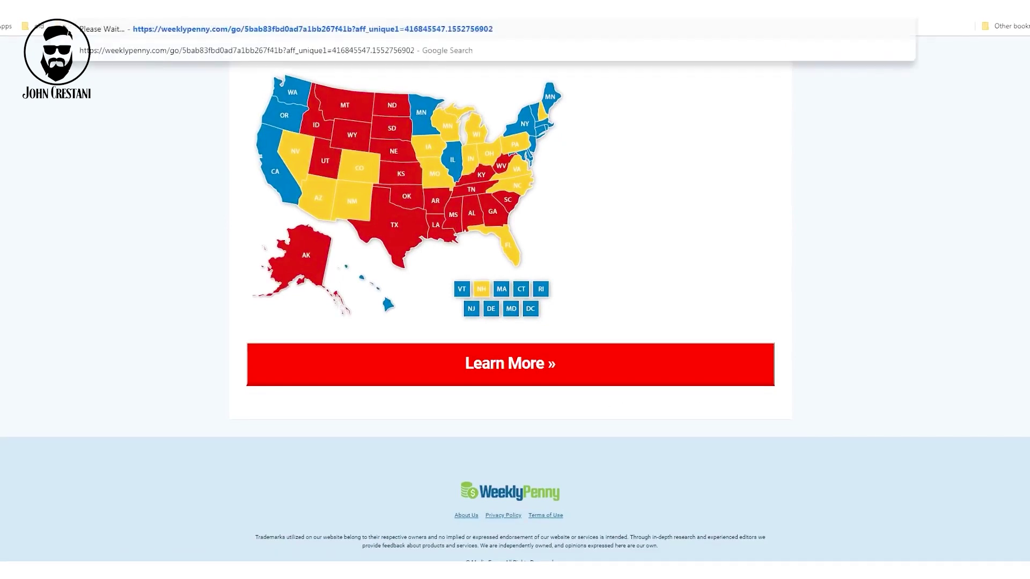